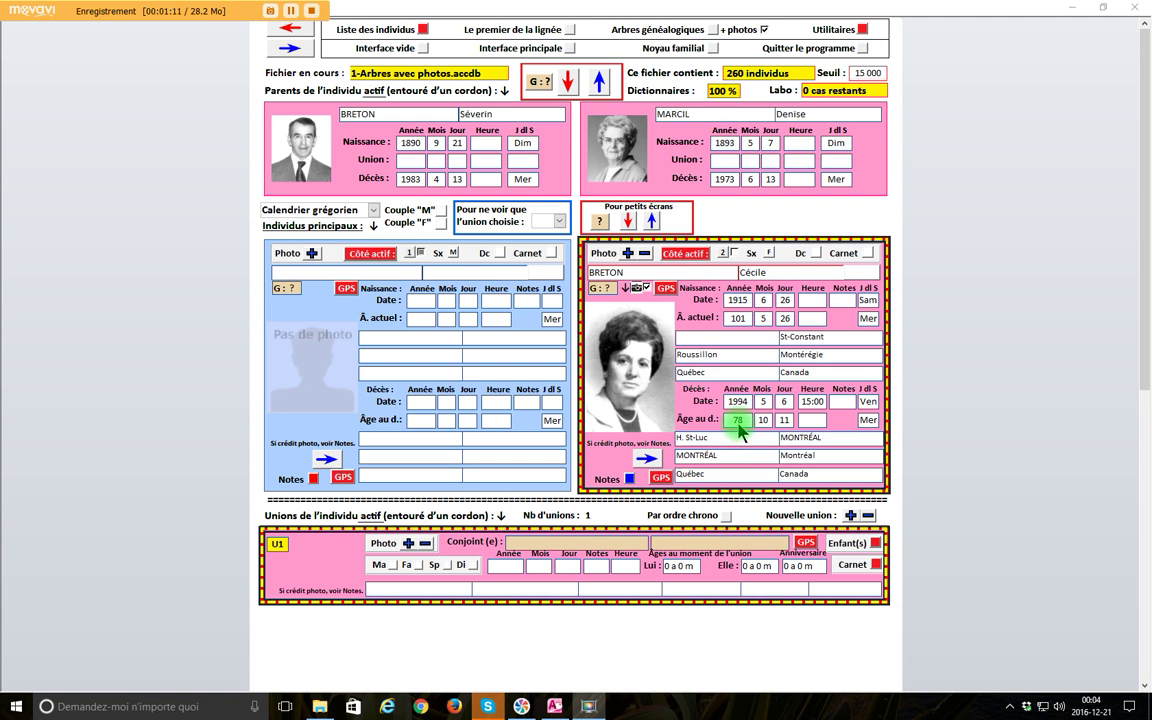
- Show and hide the GPS coordinates of the active woman's place of death
left_click(662, 479)
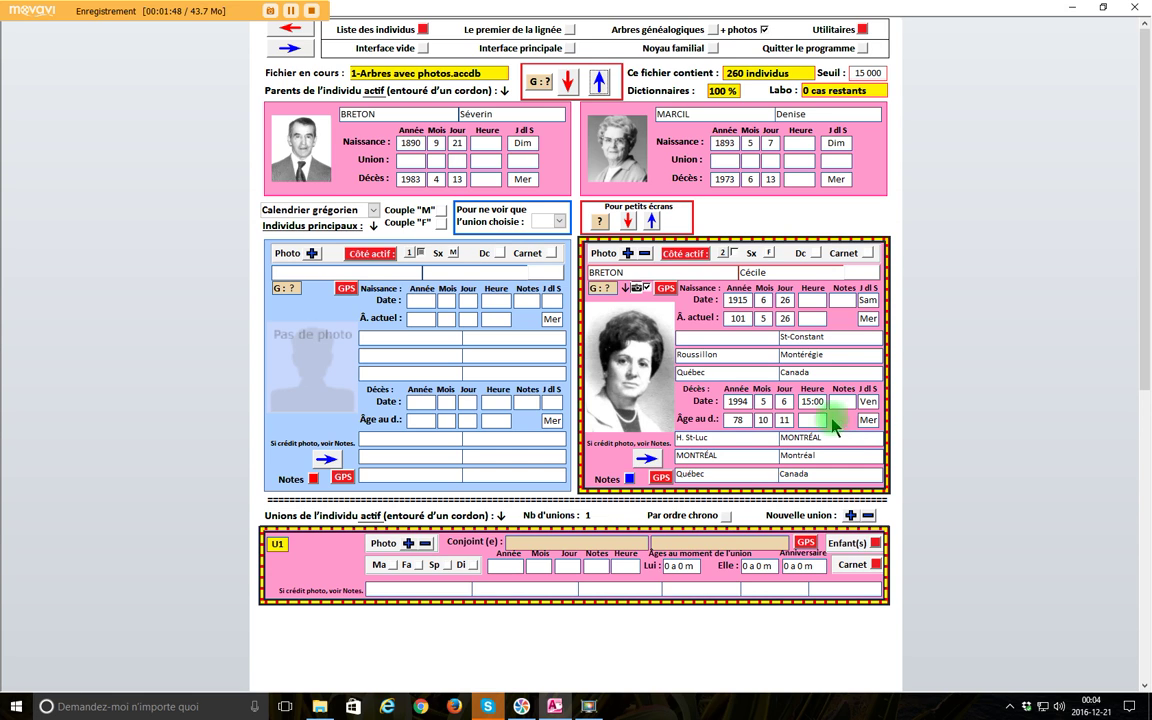
left_click(661, 478)
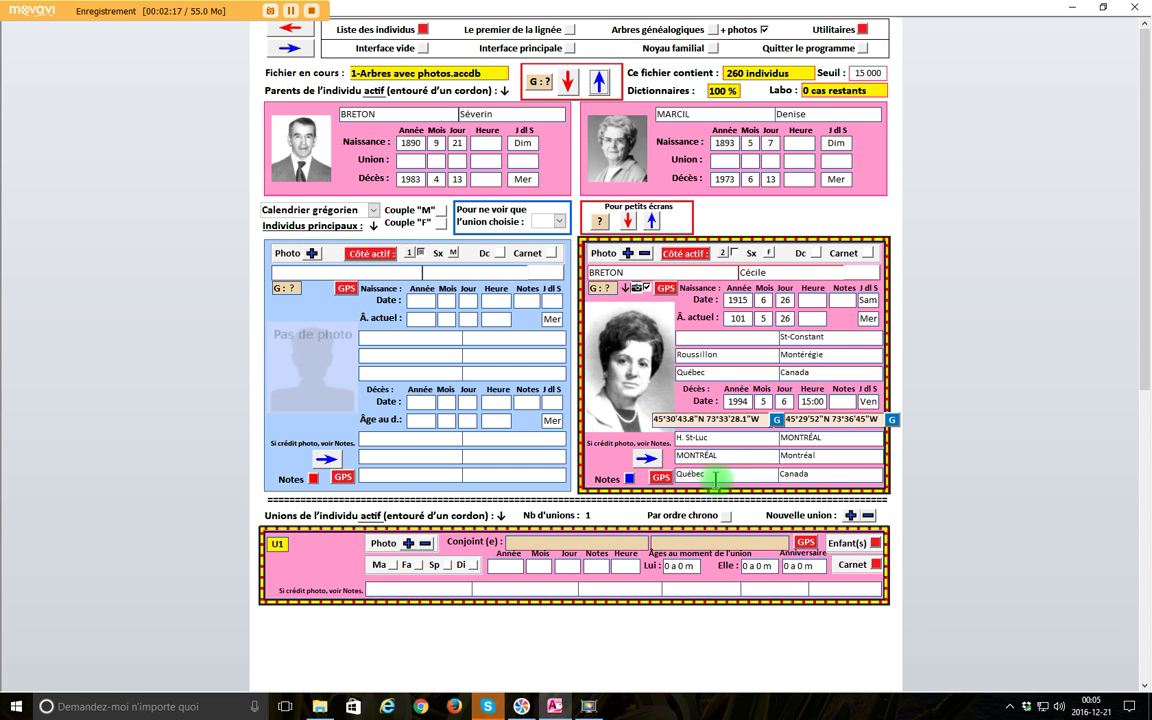
left_click(666, 482)
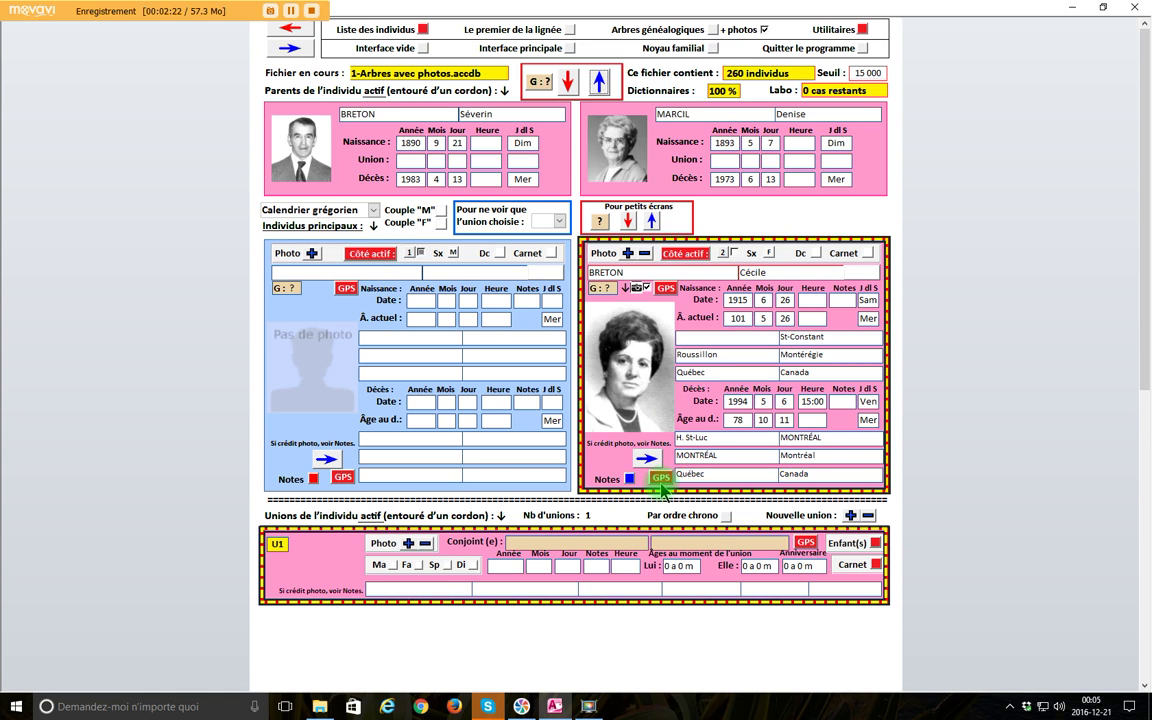
left_click(661, 479)
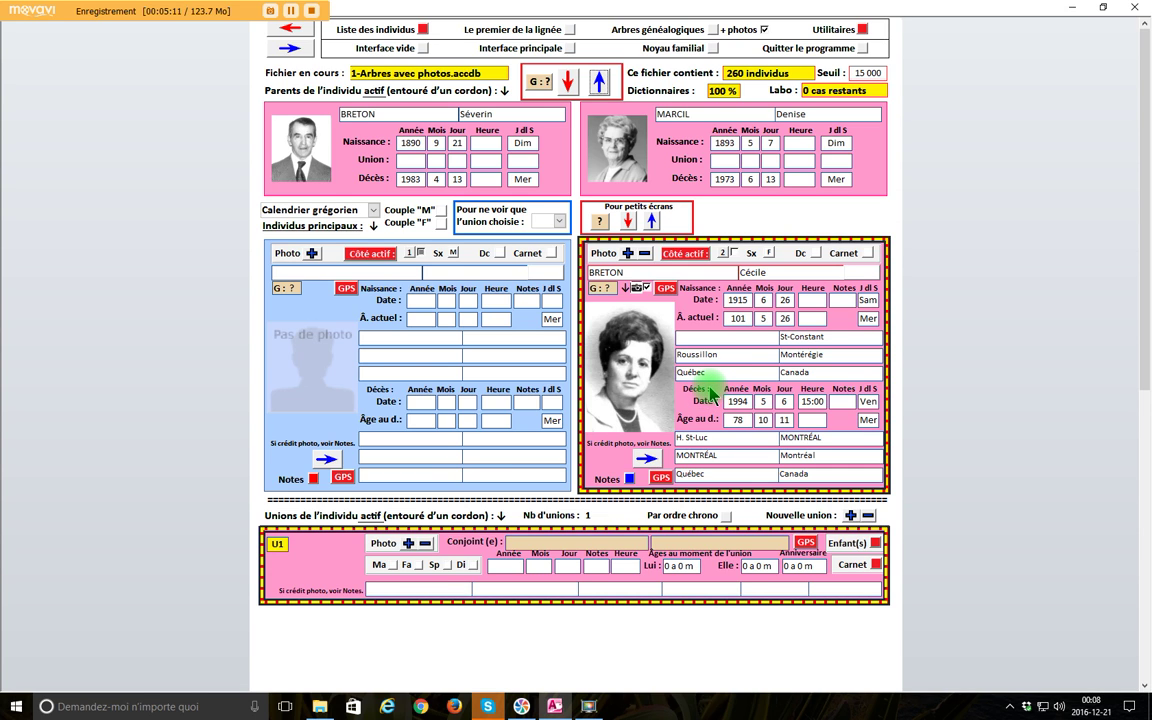
- Display the death place's GPS coordinates and open the pair 45°30'43.8"N 73°33'28.1"W in Google Maps
left_click(661, 479)
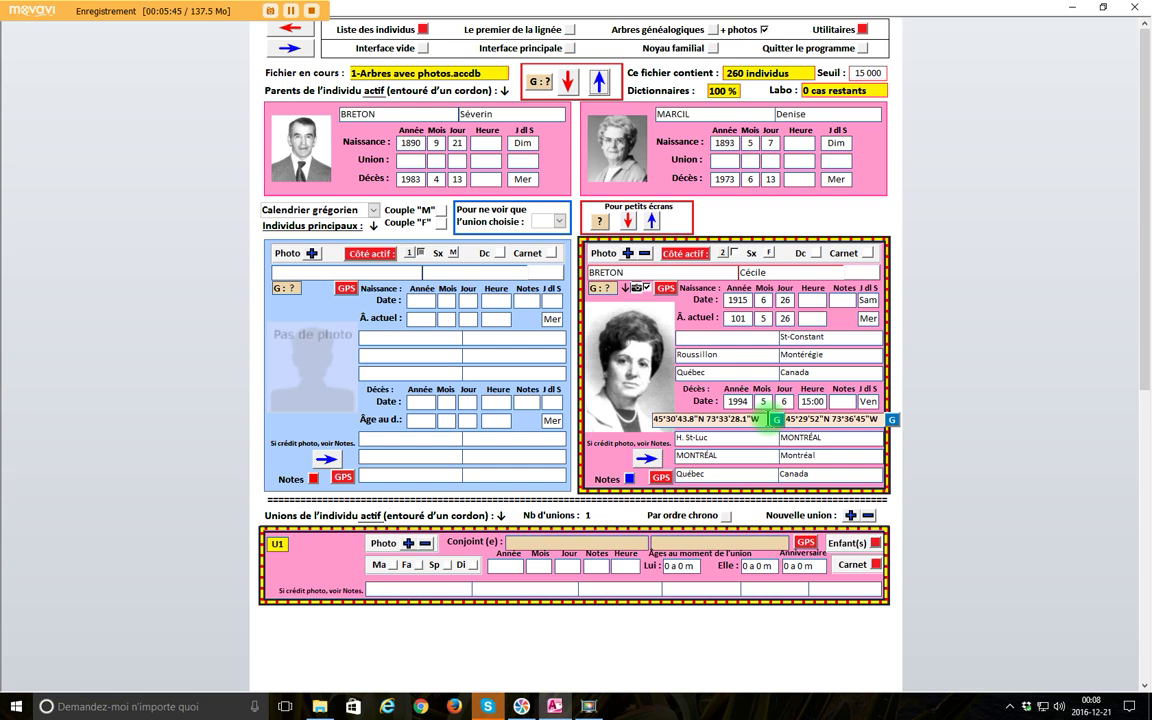
left_click(773, 420)
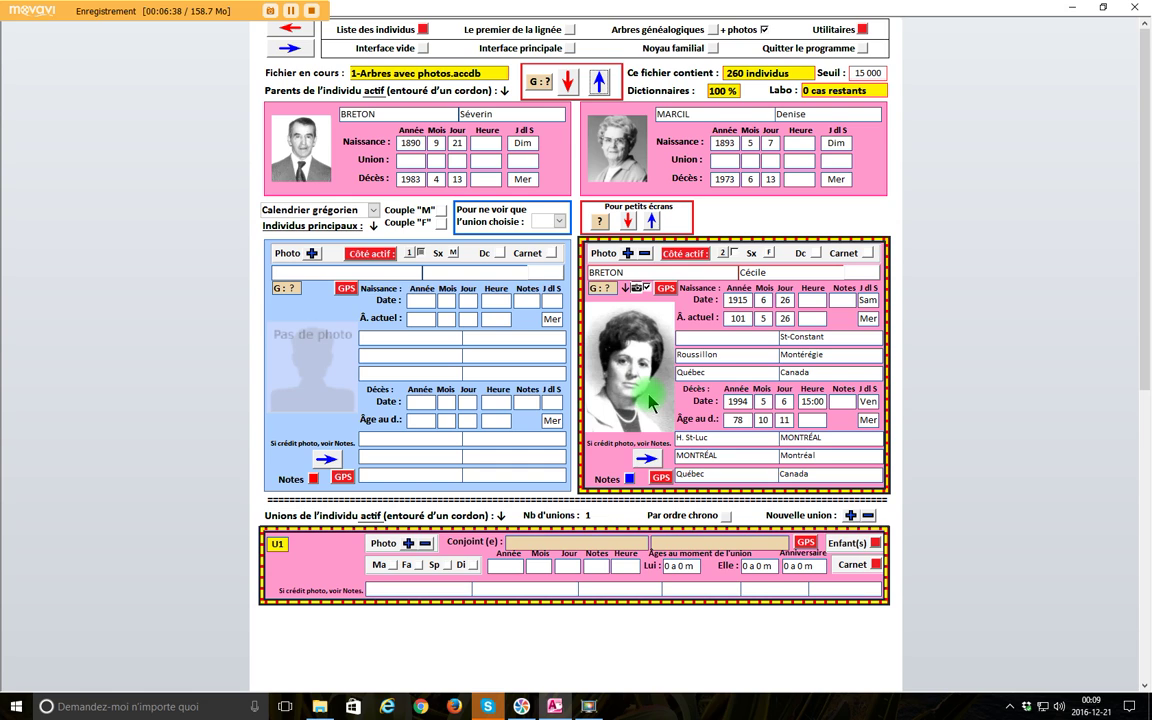
left_click(661, 479)
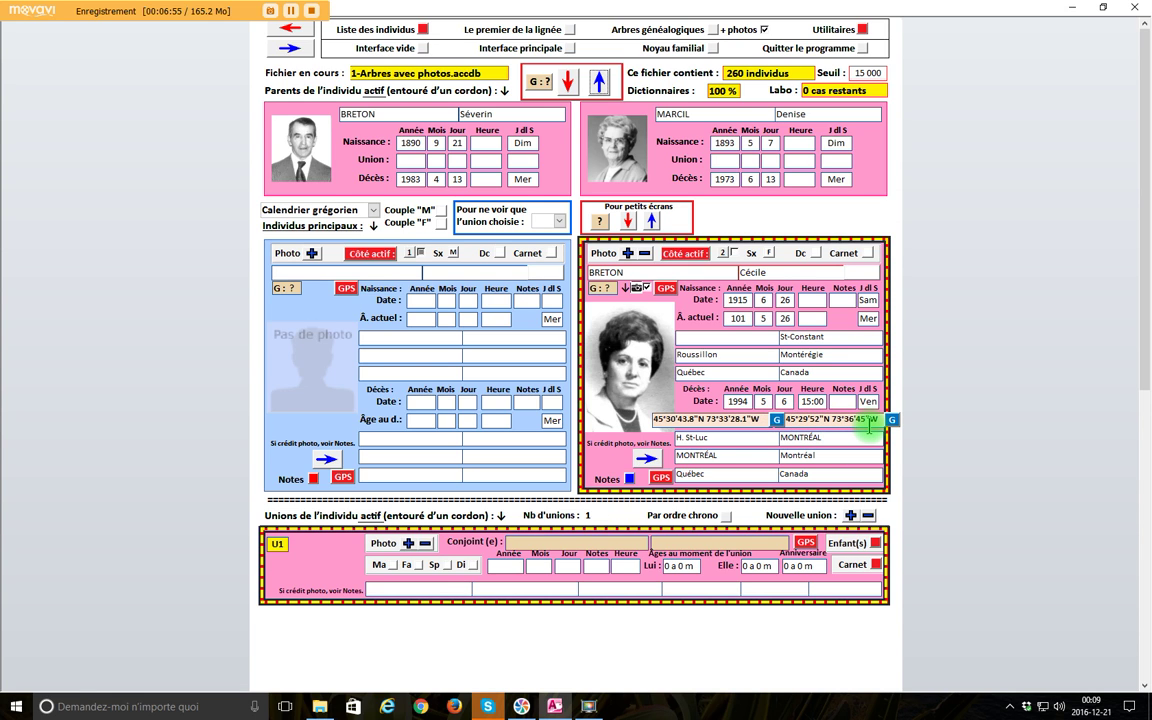
left_click(778, 424)
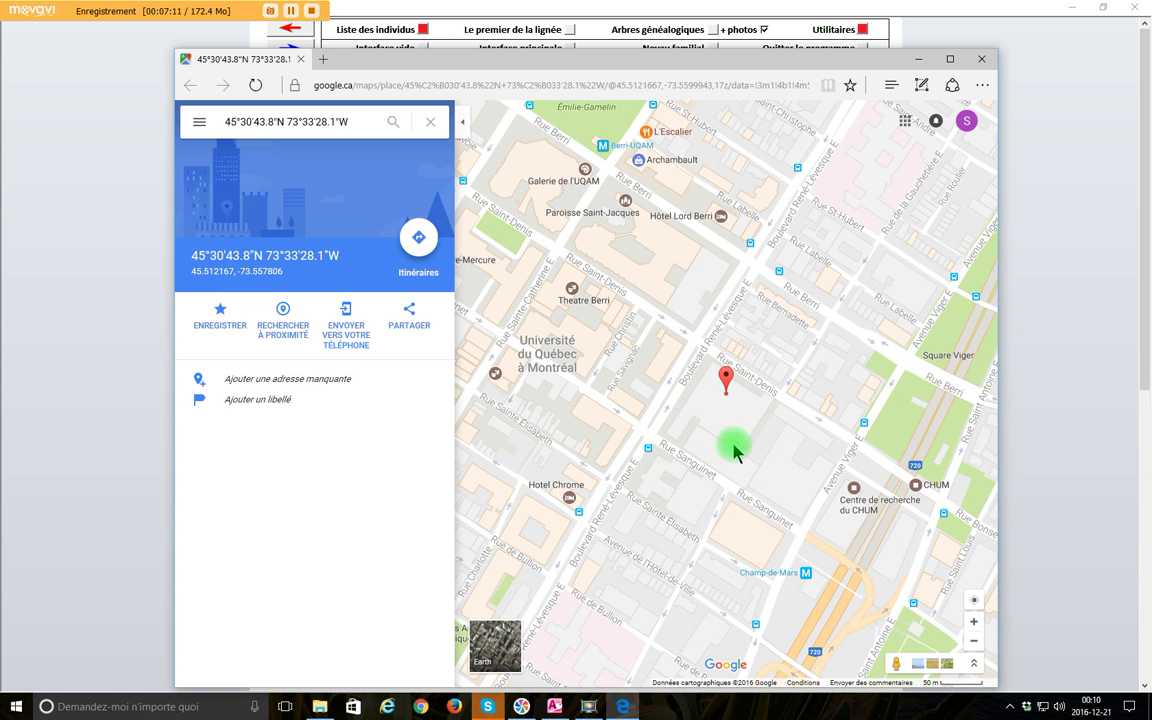
- Look over the streets around the marked location and switch the map to Earth satellite imagery
scroll(733, 448, "up", 1)
scroll(733, 448, "down", 3)
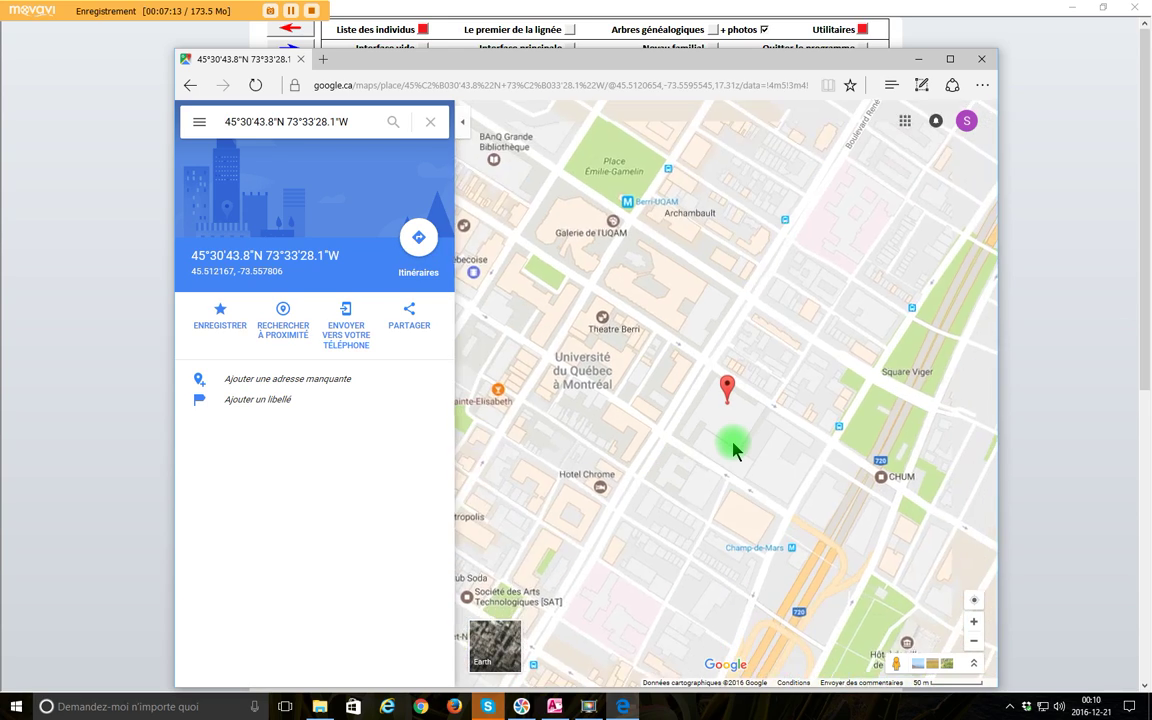
scroll(733, 448, "up", 1)
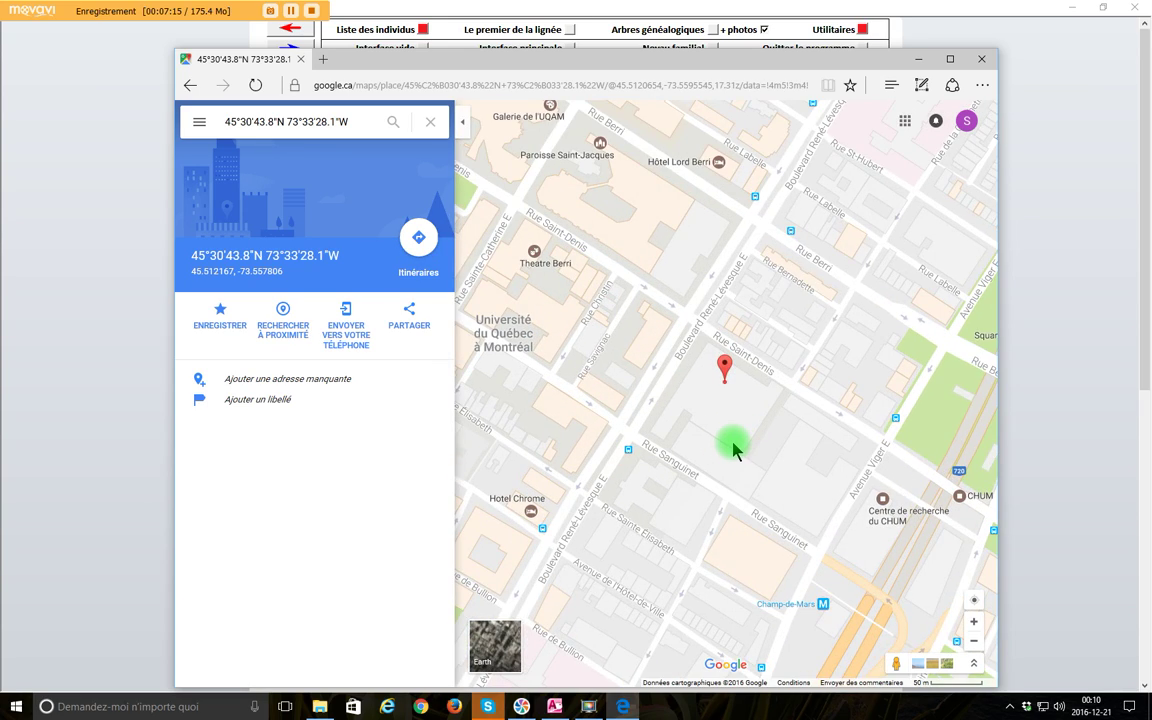
scroll(733, 448, "up", 1)
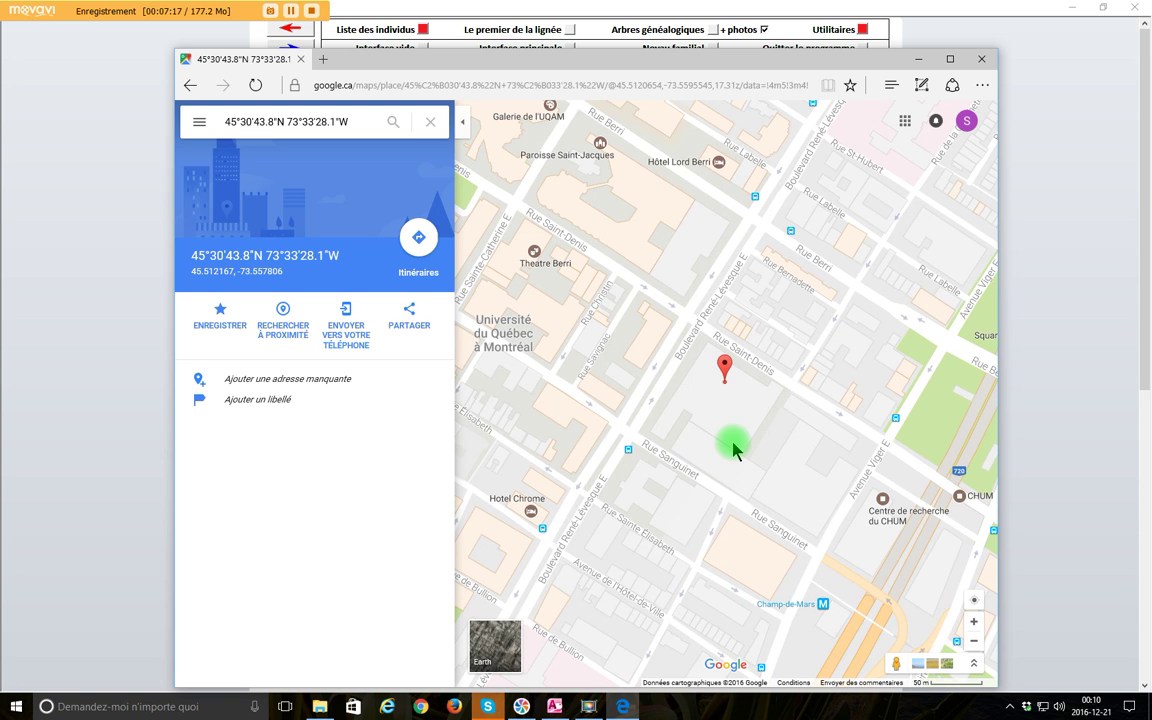
scroll(733, 448, "up", 1)
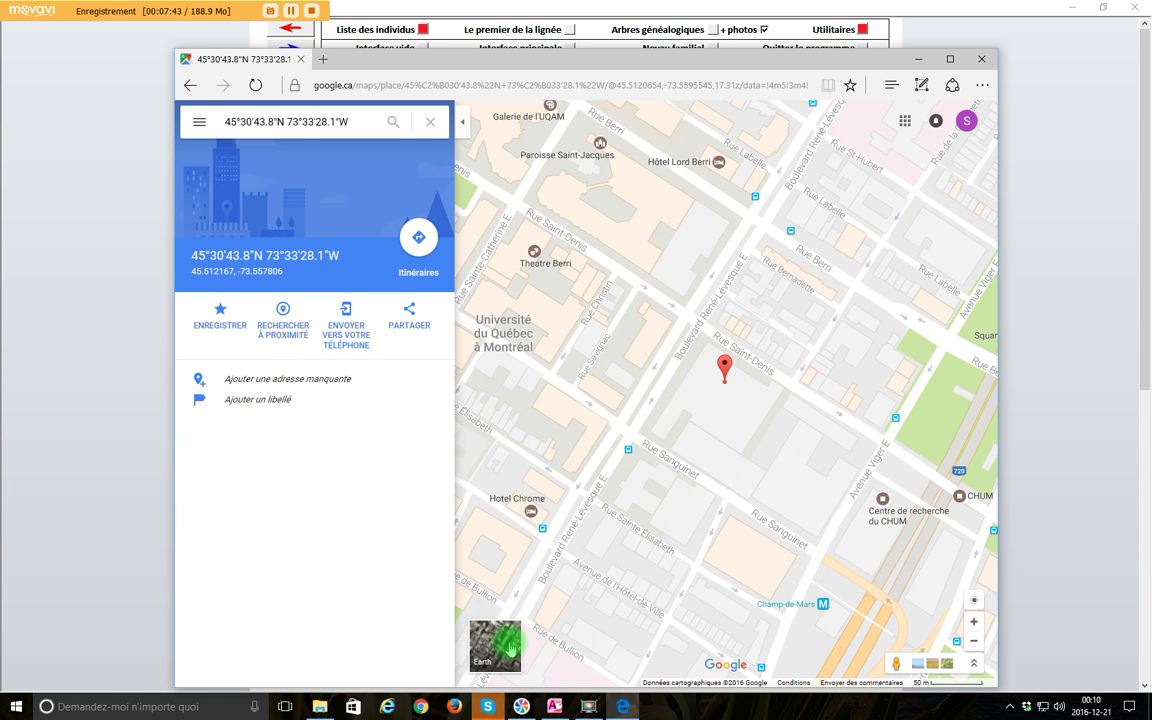
left_click(510, 648)
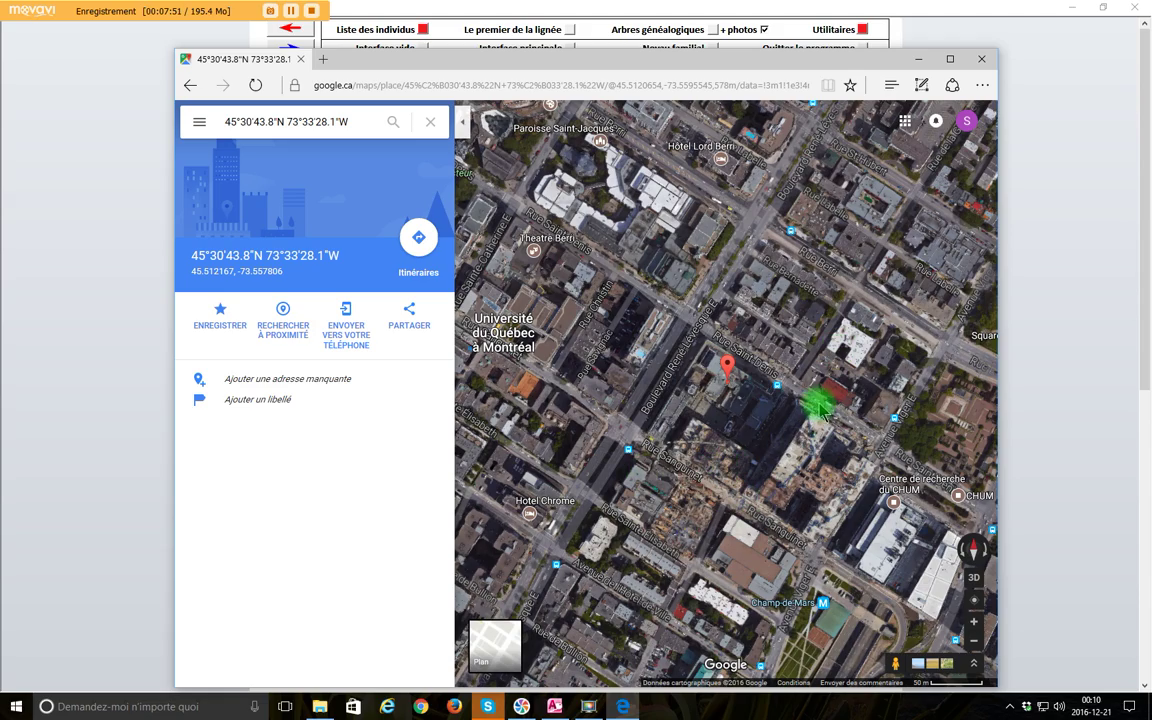
- Examine the buildings around the red marker closely on the satellite imagery
scroll(718, 466, "up", 1)
scroll(718, 466, "up", 1)
scroll(718, 466, "down", 1)
scroll(718, 466, "up", 1)
scroll(718, 466, "down", 1)
scroll(718, 466, "up", 1)
scroll(718, 466, "down", 1)
scroll(718, 466, "up", 1)
scroll(718, 466, "up", 1)
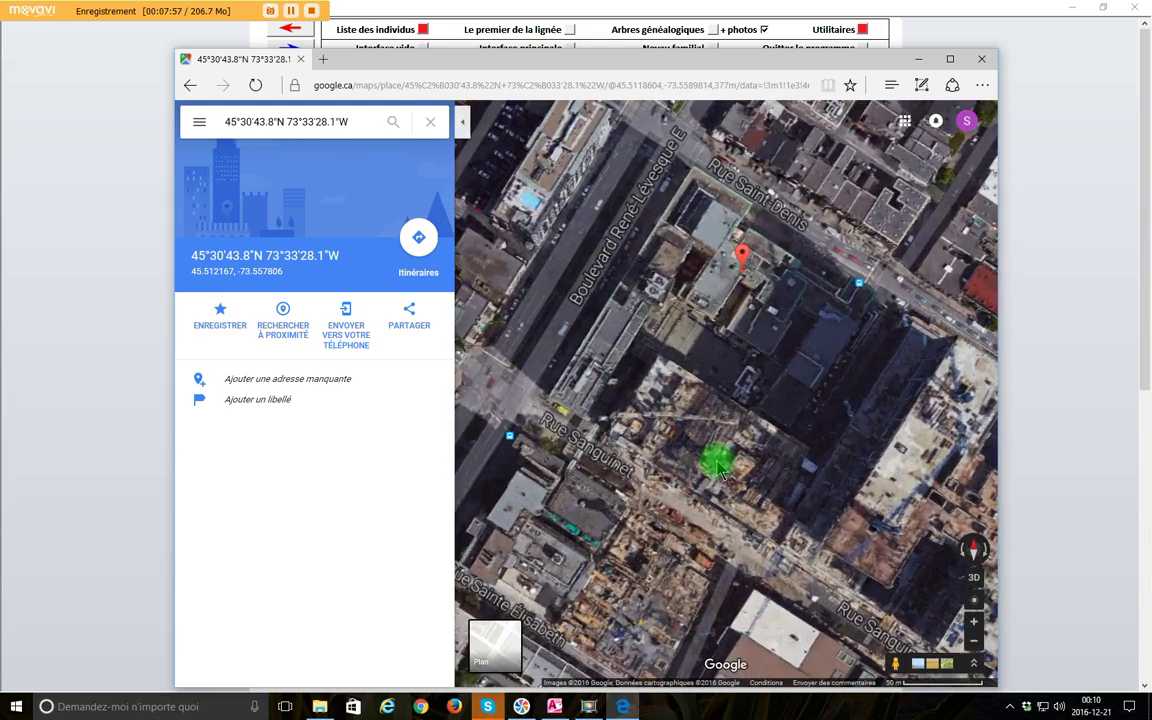
scroll(718, 466, "up", 1)
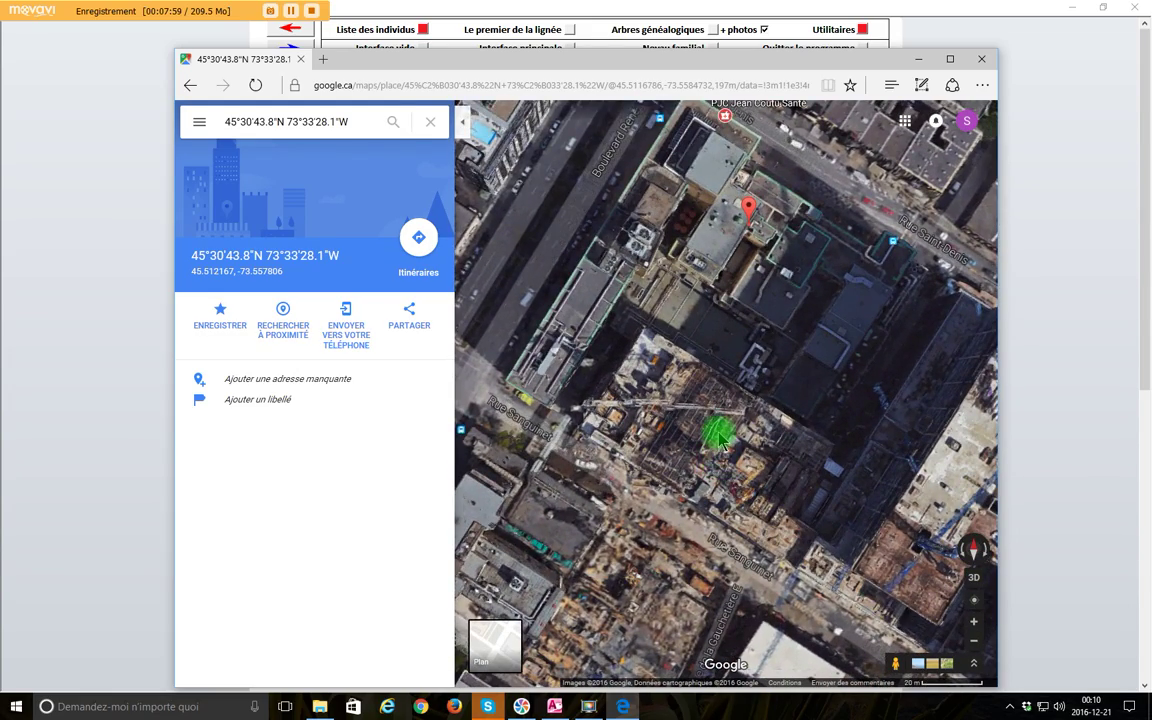
scroll(725, 432, "up", 1)
left_click_drag(780, 365, 789, 485)
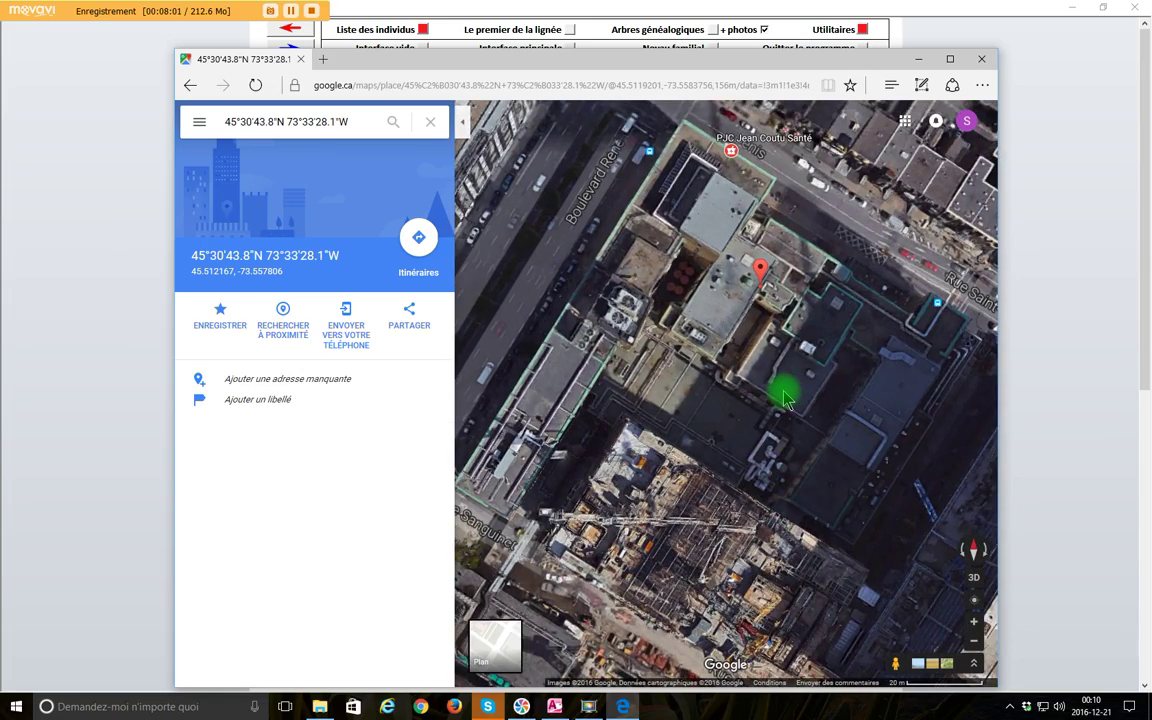
scroll(780, 389, "up", 3)
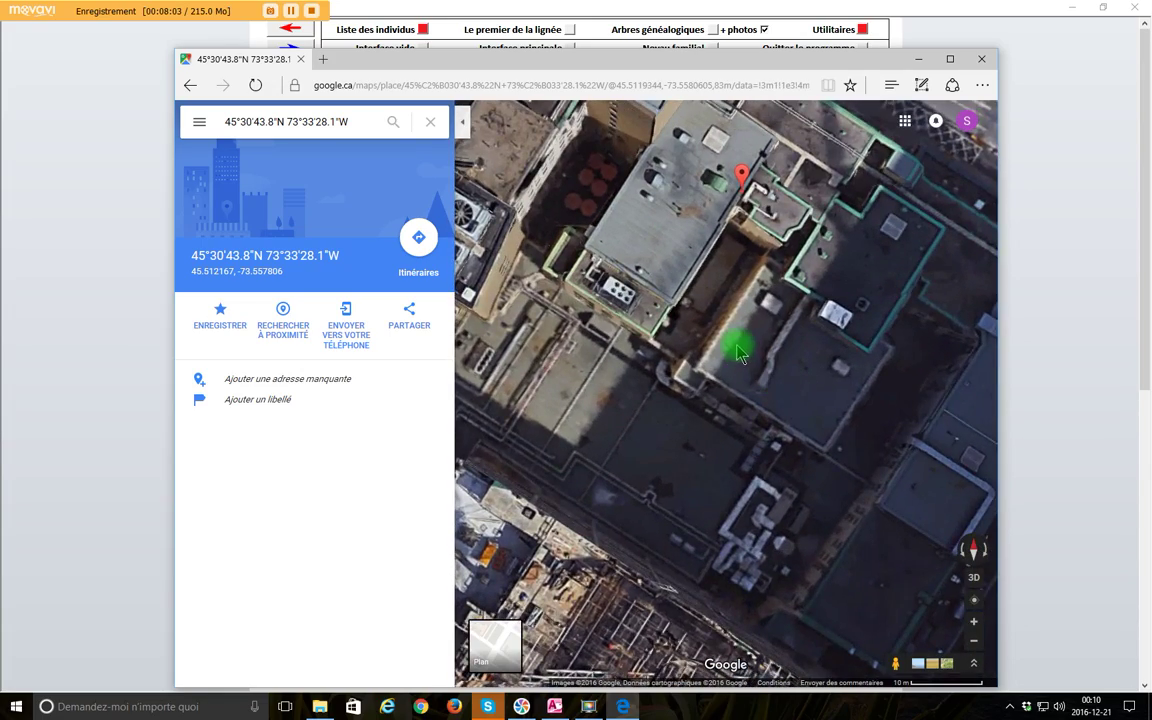
left_click_drag(743, 342, 769, 463)
scroll(792, 397, "up", 2)
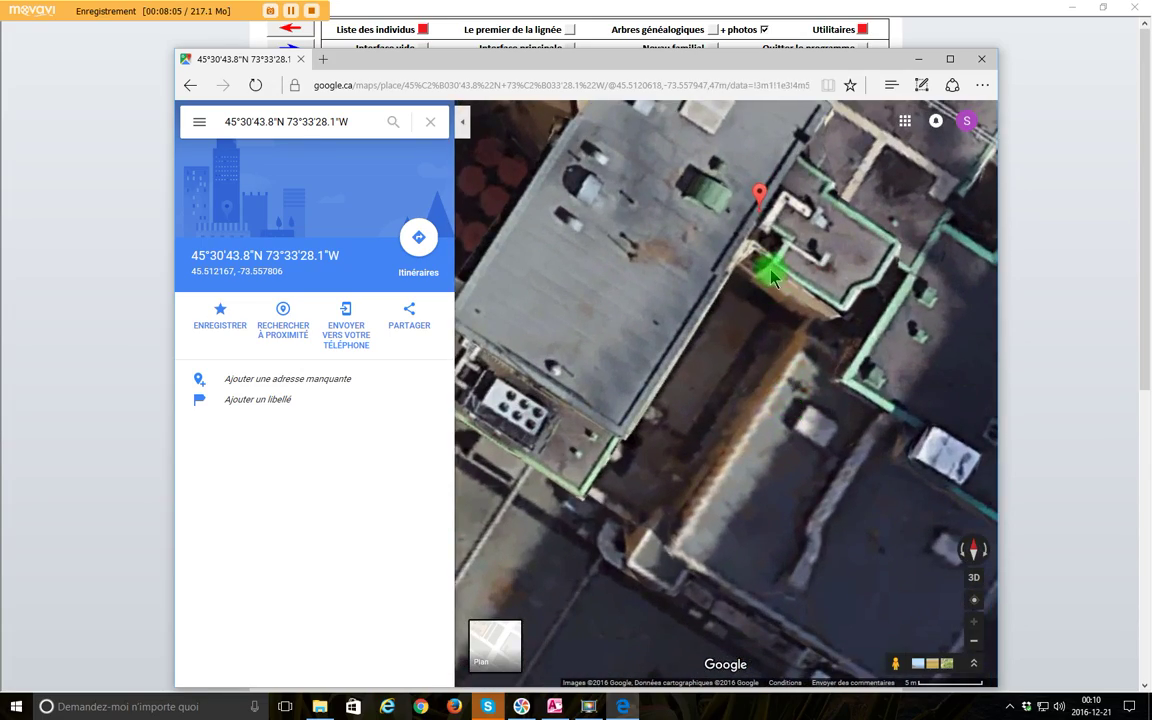
scroll(775, 280, "up", 1)
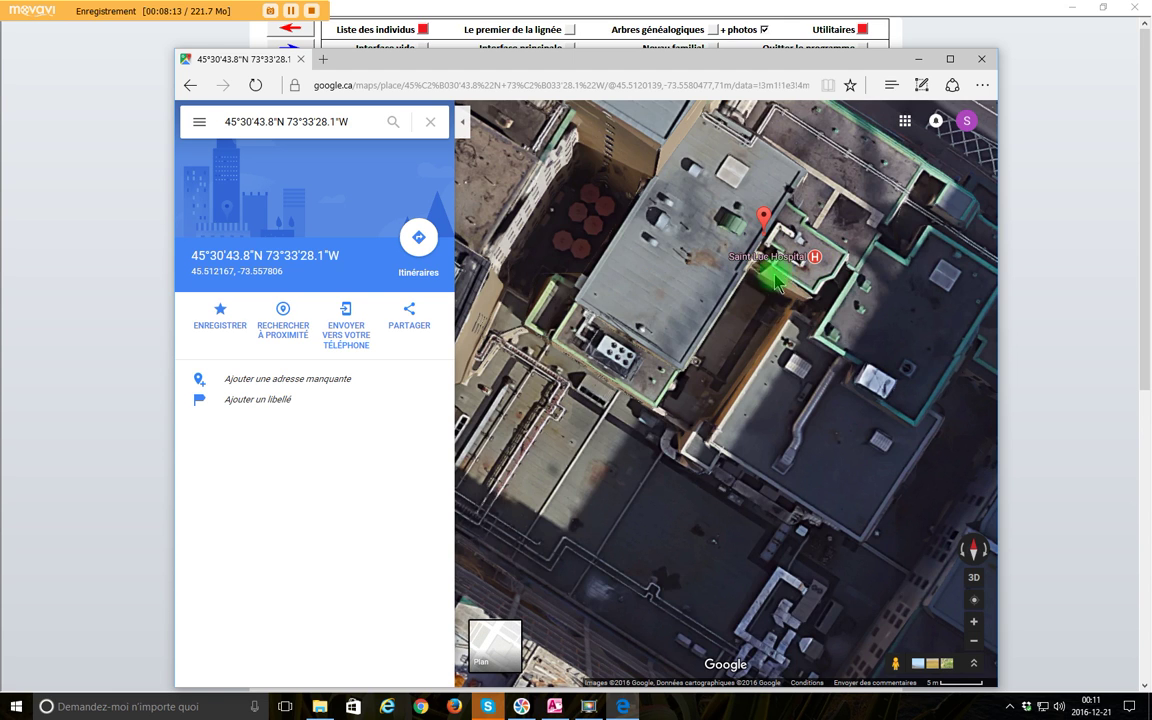
- View the Saint-Luc Hospital place details on the map and open its photo gallery
mouse_move(779, 266)
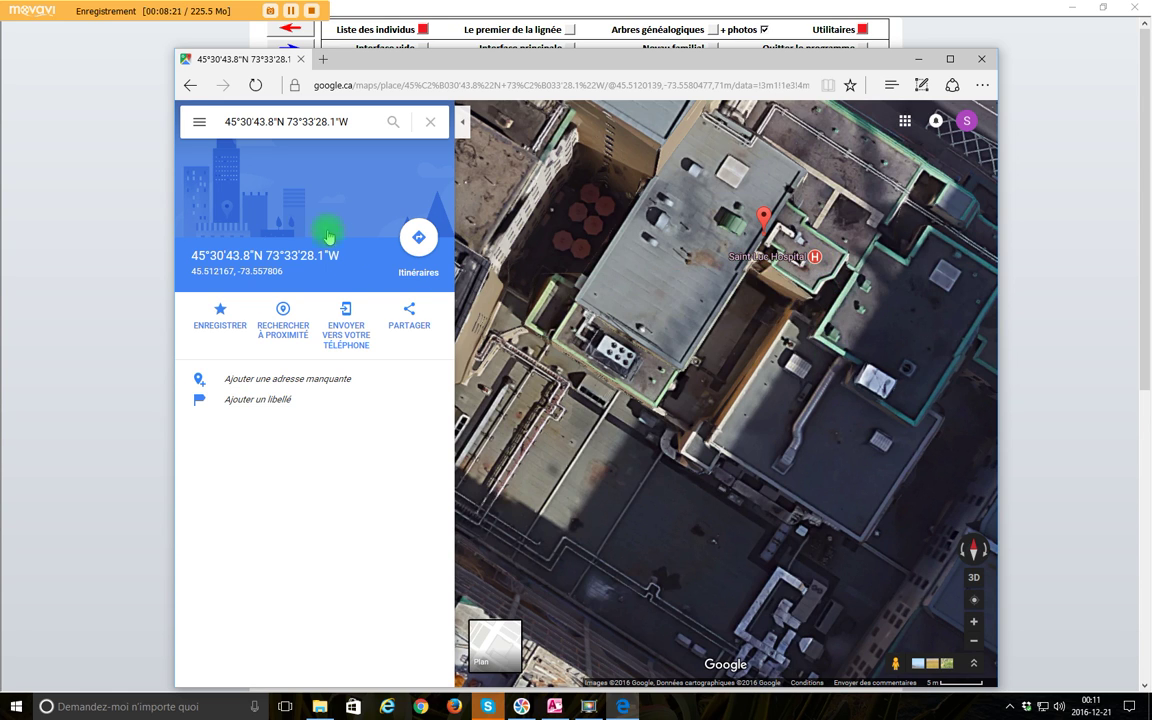
left_click(814, 258)
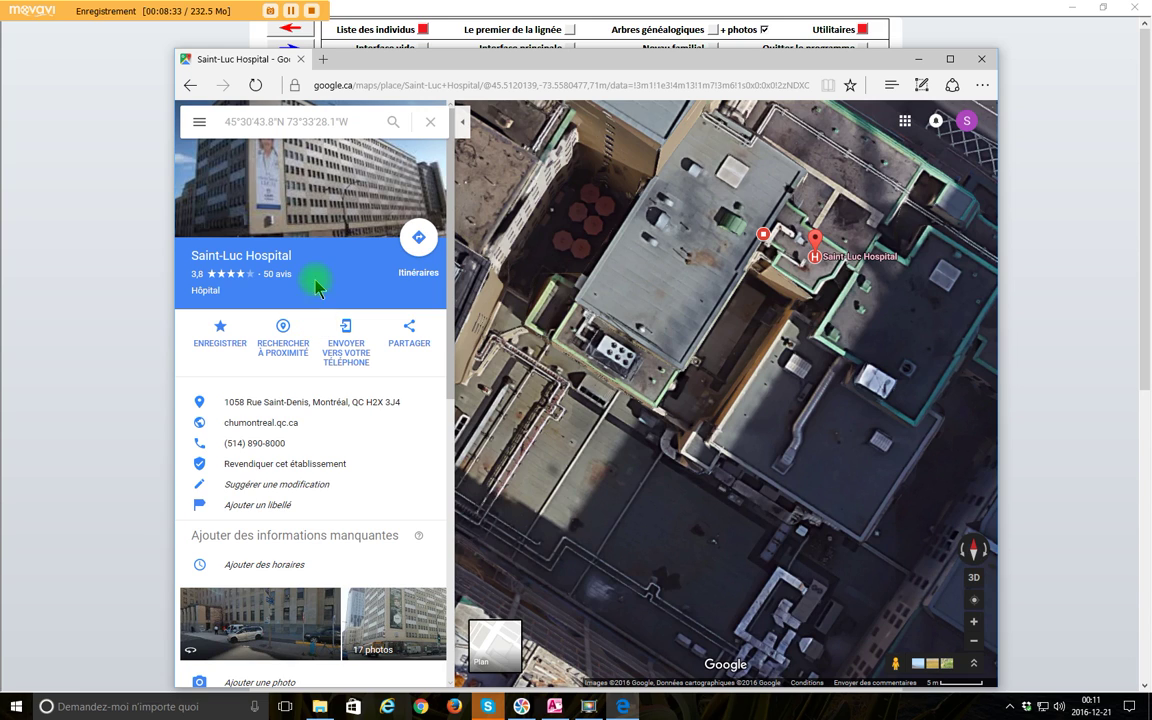
left_click(406, 622)
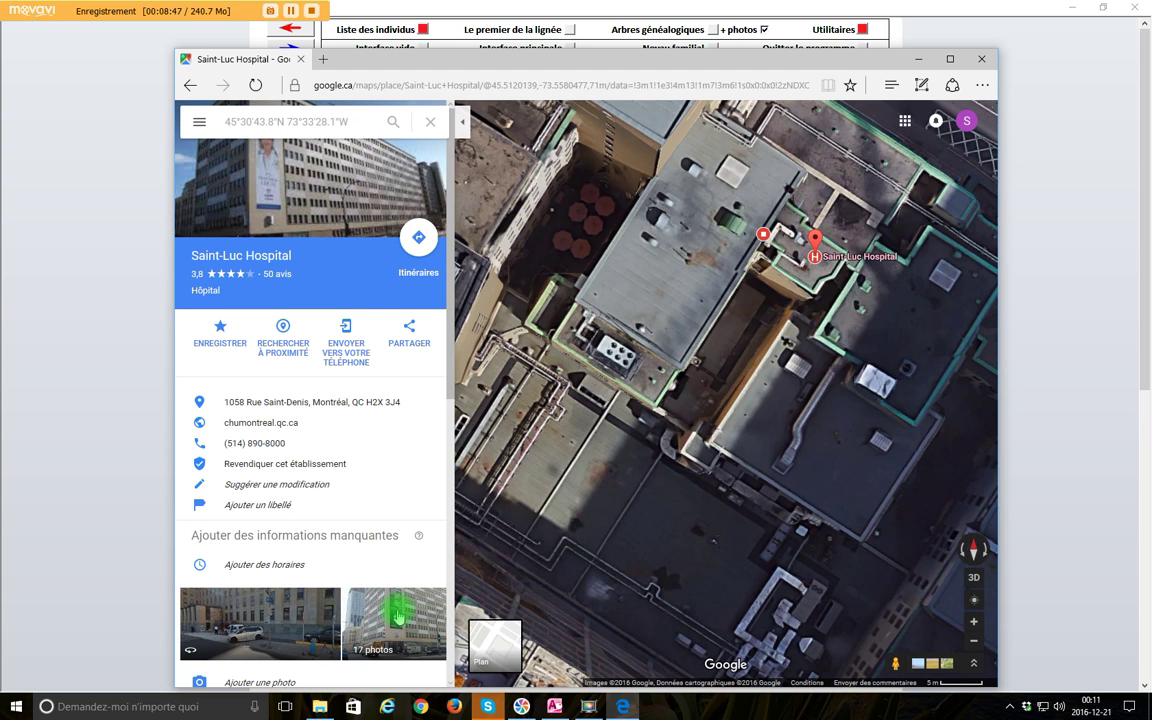
left_click(397, 617)
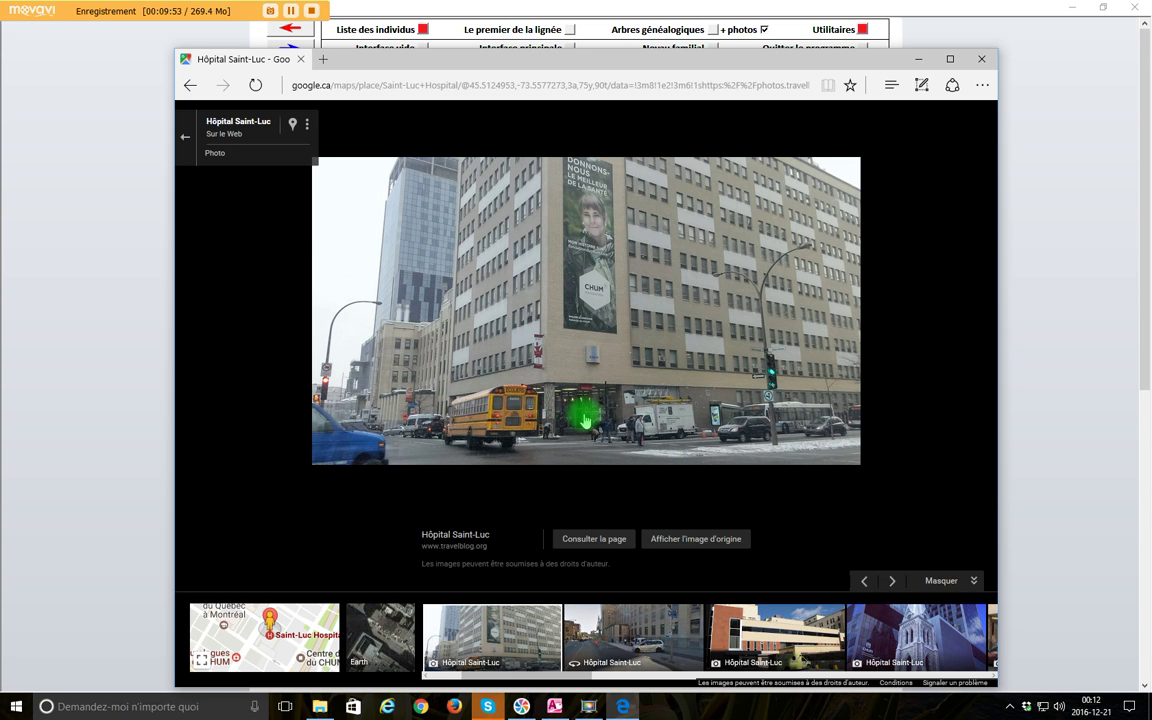
- Browse forward through the Hôpital Saint-Luc photos, including the emergency entrance, and return to the church steeple photo
left_click(893, 582)
left_click(893, 582)
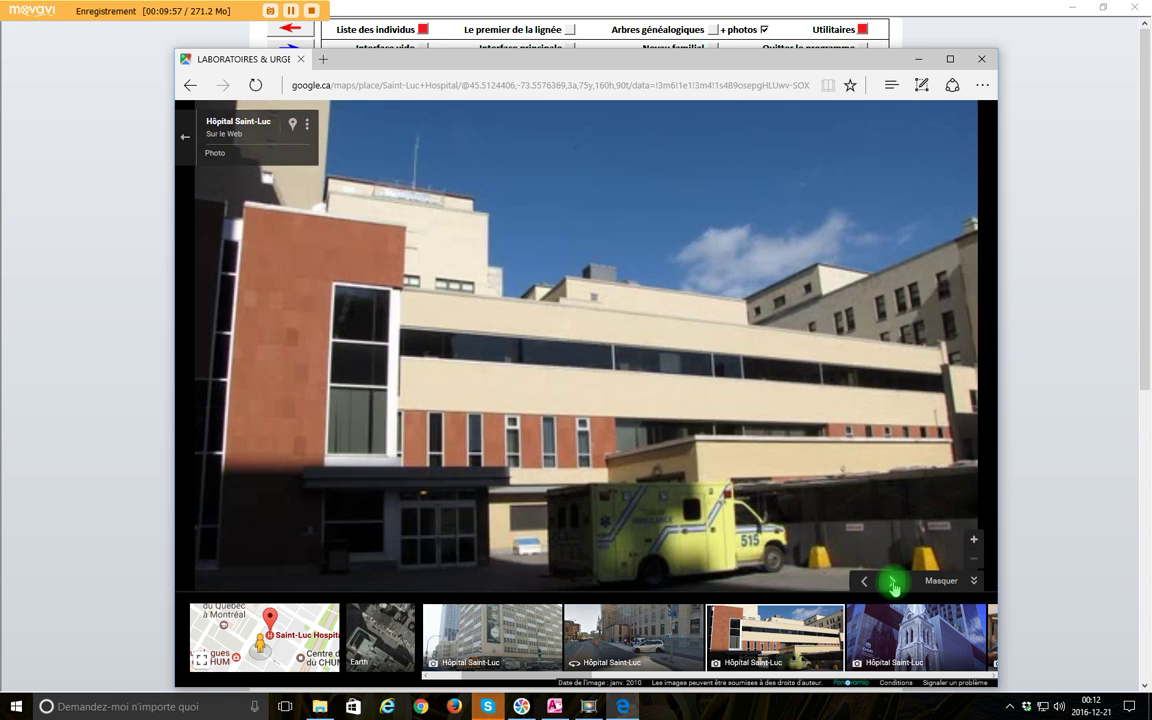
left_click(893, 582)
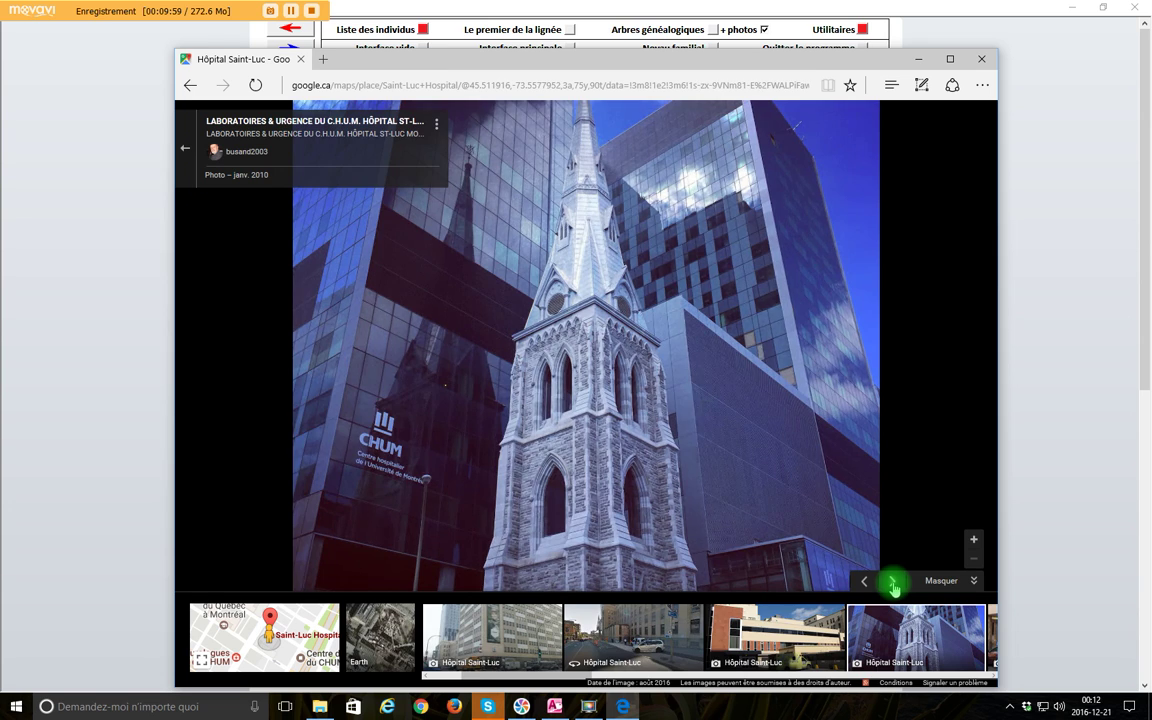
left_click(893, 582)
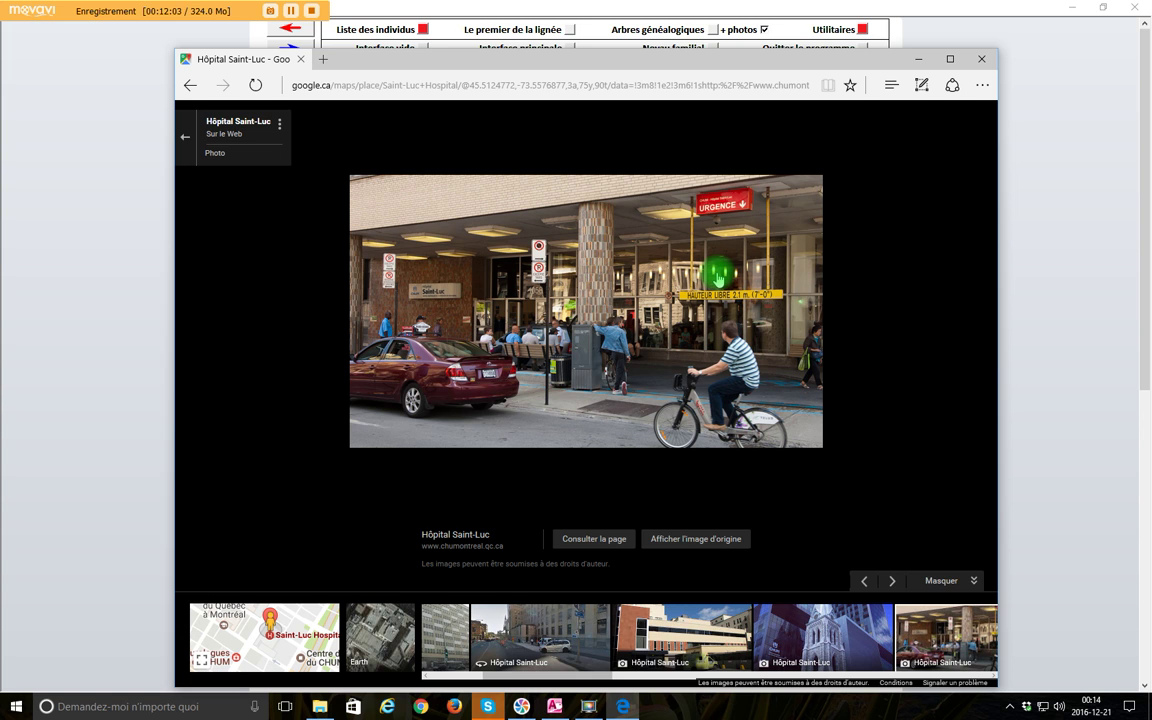
left_click(888, 588)
left_click(863, 588)
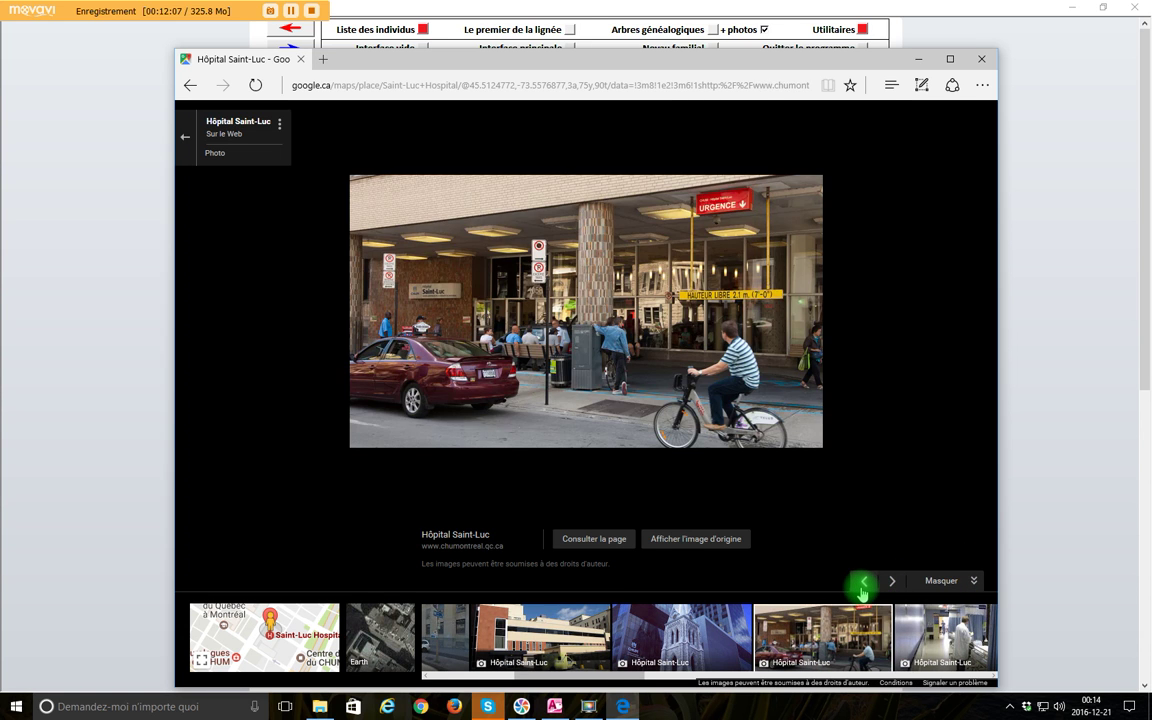
left_click(863, 586)
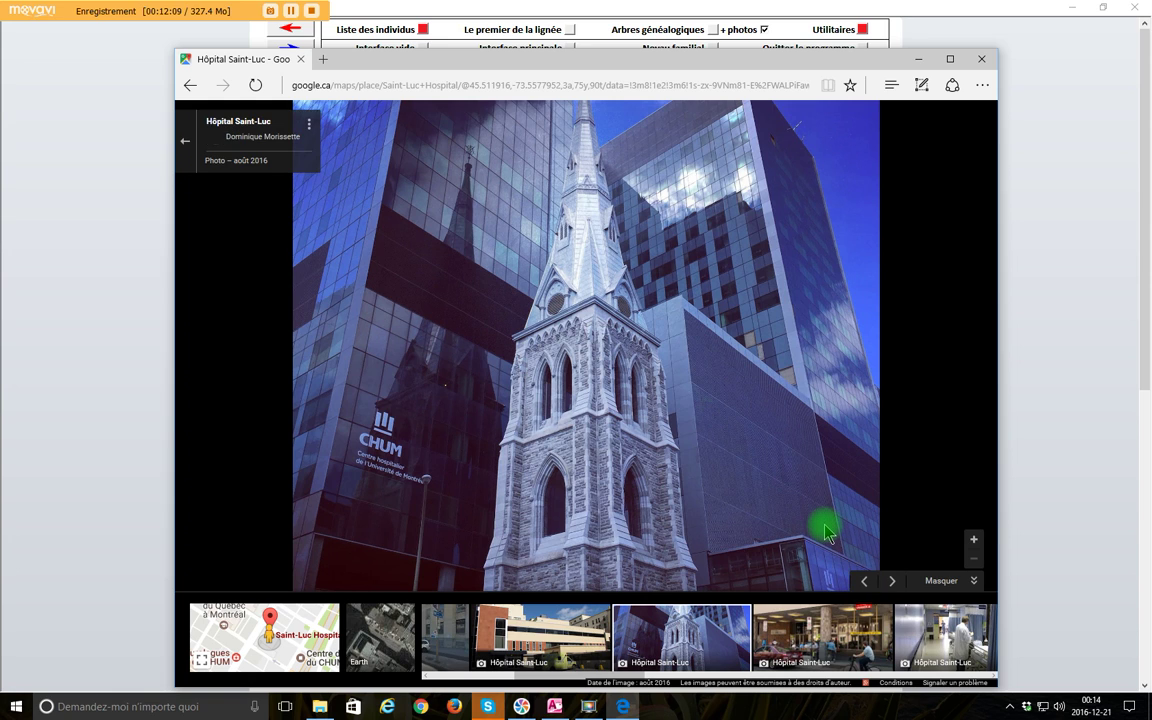